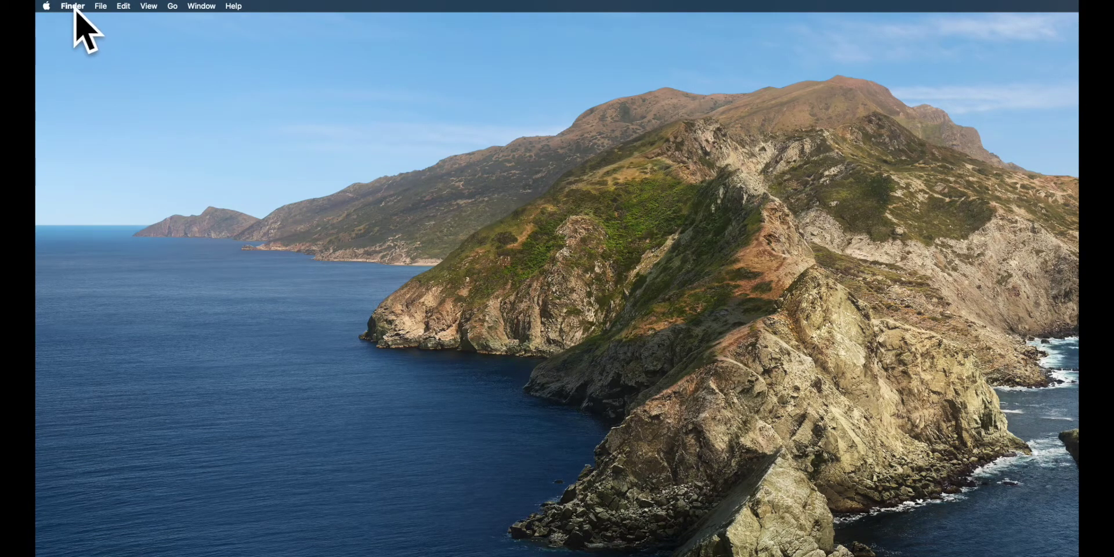
Open the Applications folder in Finder and move its window higher on the desktop
left_click(174, 6)
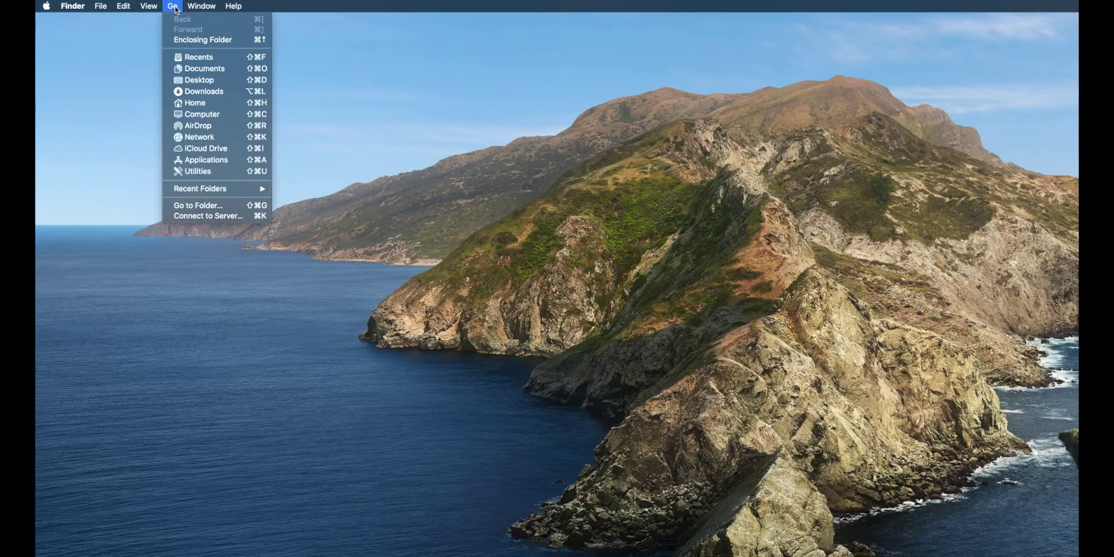
left_click(209, 162)
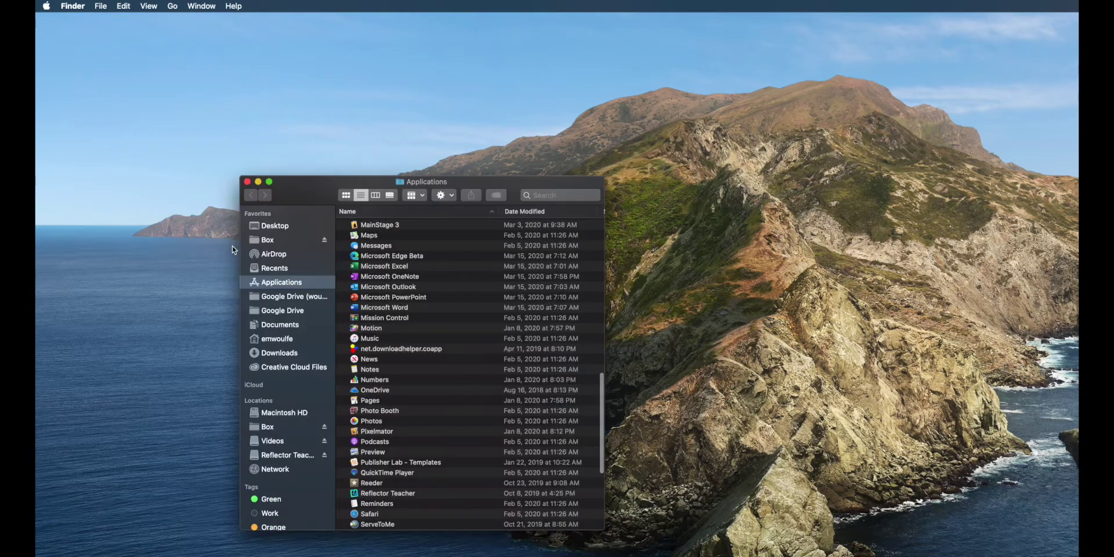
left_click_drag(299, 190, 290, 107)
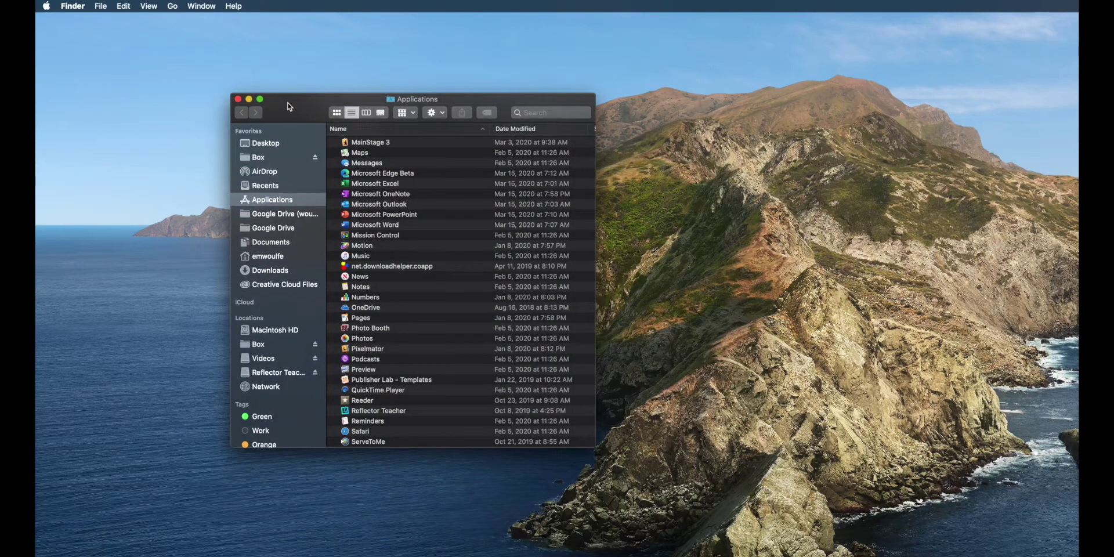
Look through the Applications list to locate Microsoft PowerPoint and QuickTime Player
scroll(428, 218, "up", 5)
scroll(427, 219, "down", 2)
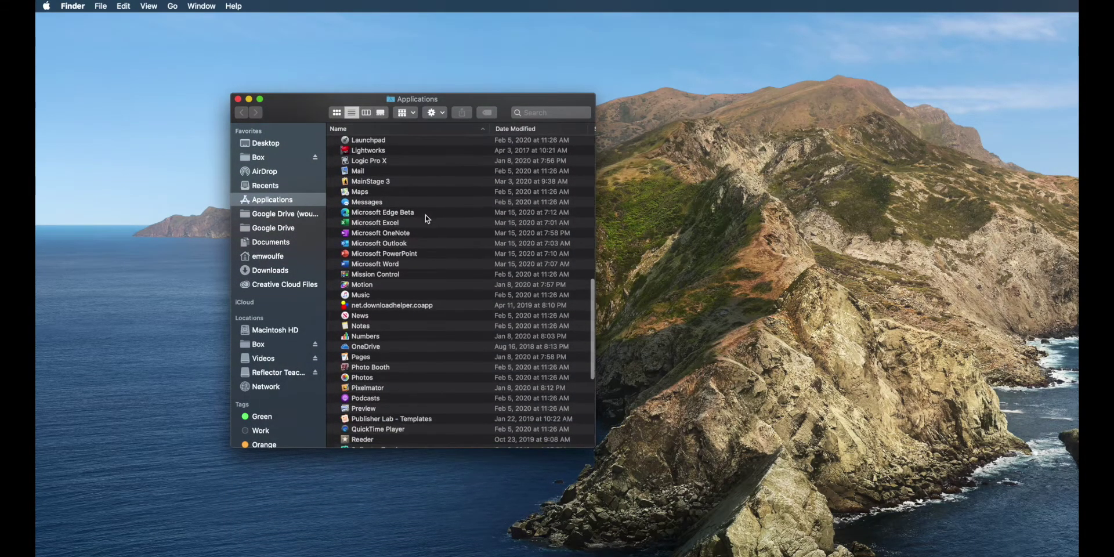
scroll(432, 222, "down", 3)
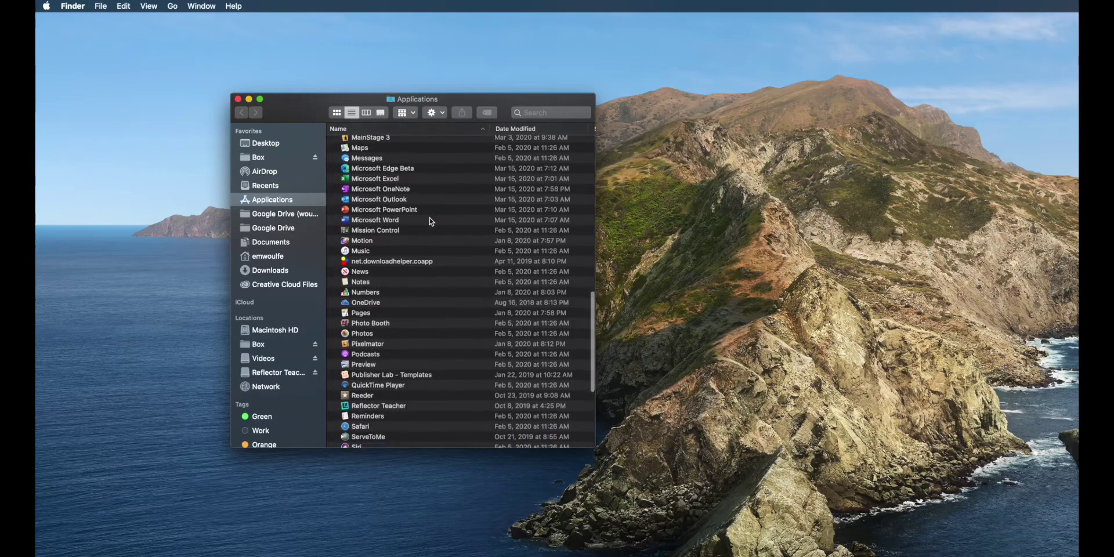
left_click(414, 210)
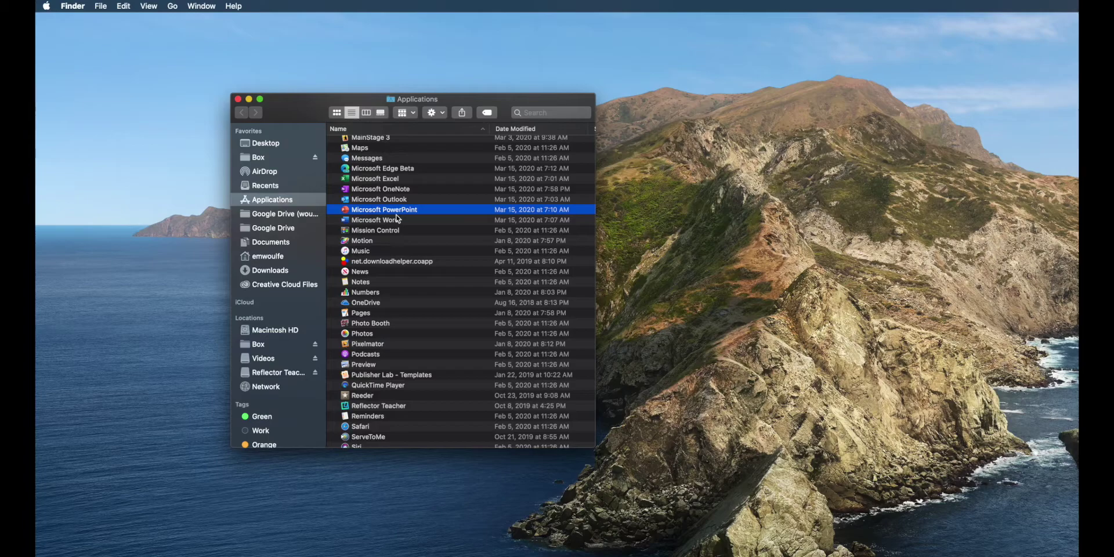
scroll(397, 219, "down", 1)
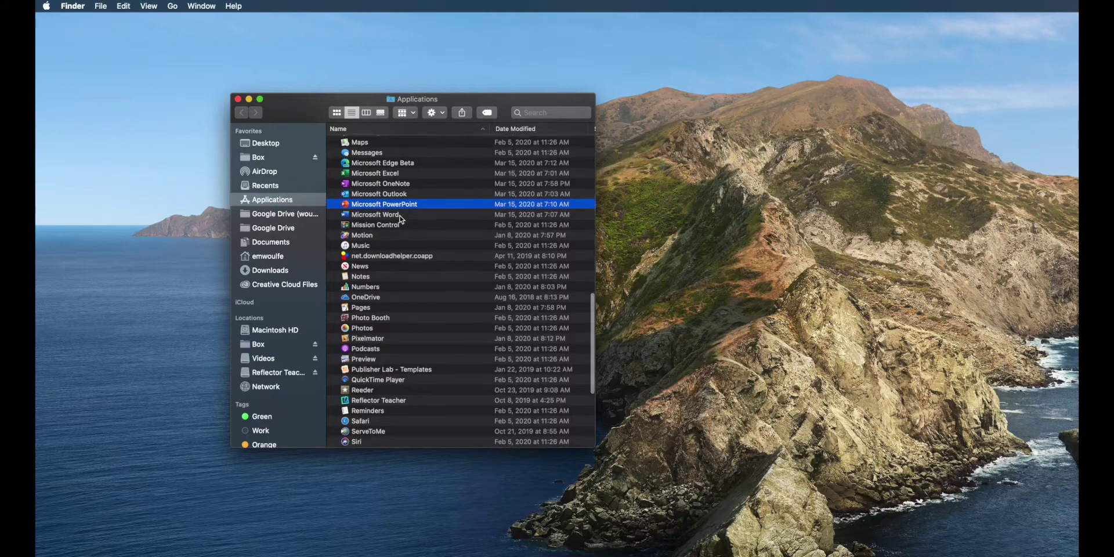
left_click(402, 378)
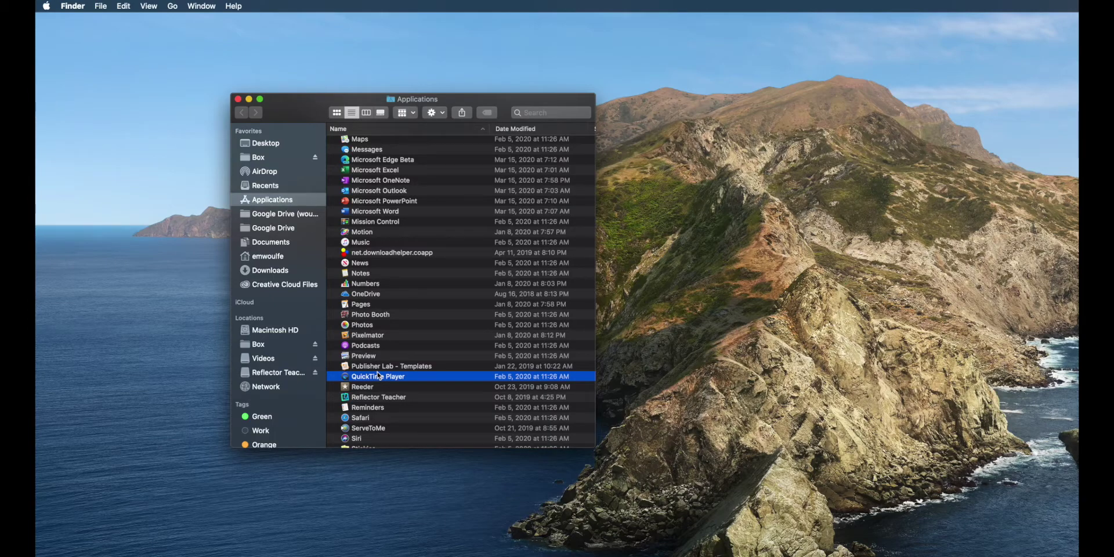
scroll(373, 386, "up", 5)
scroll(372, 384, "up", 2)
scroll(374, 395, "down", 6)
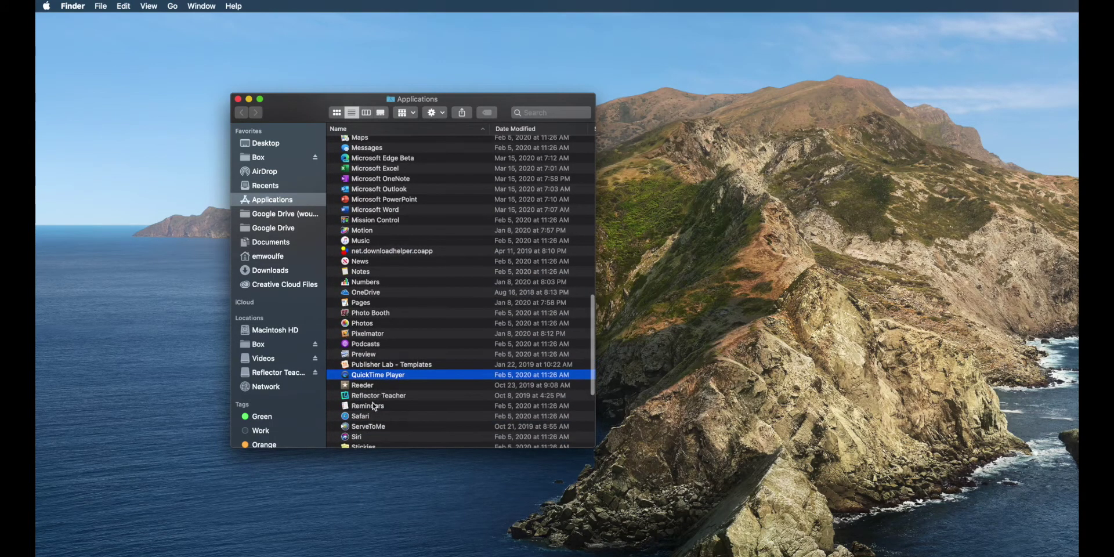
Launch Microsoft PowerPoint from the Applications folder and reposition its start window nearer the middle of the desktop
left_click(374, 200)
scroll(367, 216, "up", 1)
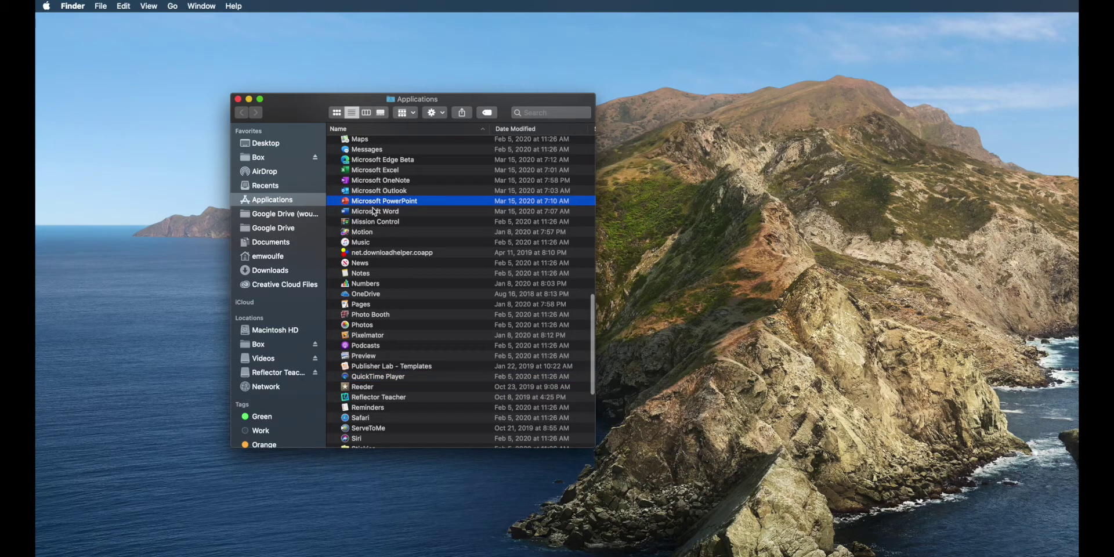
left_click(375, 205)
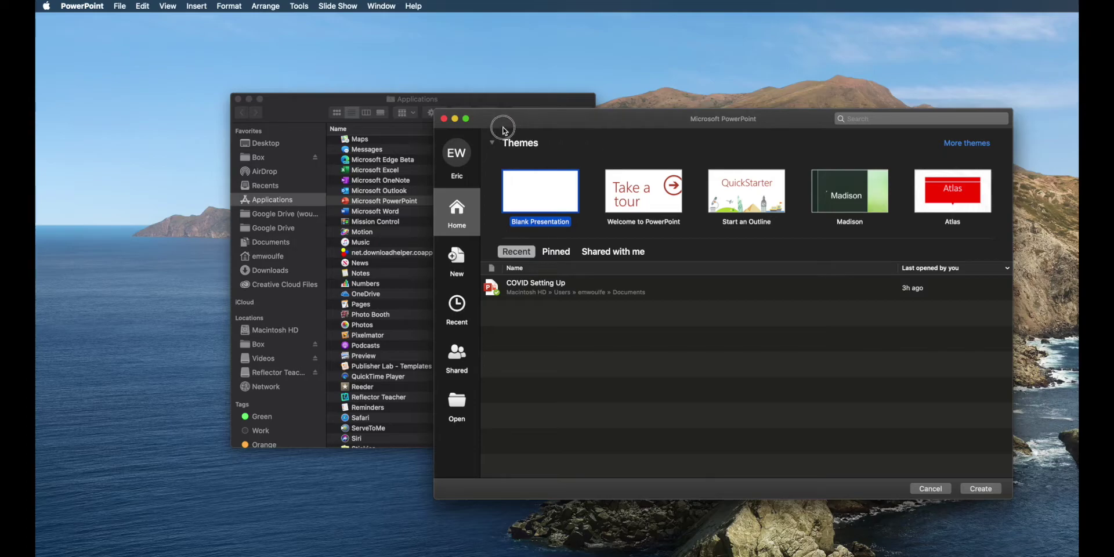
left_click_drag(583, 119, 409, 103)
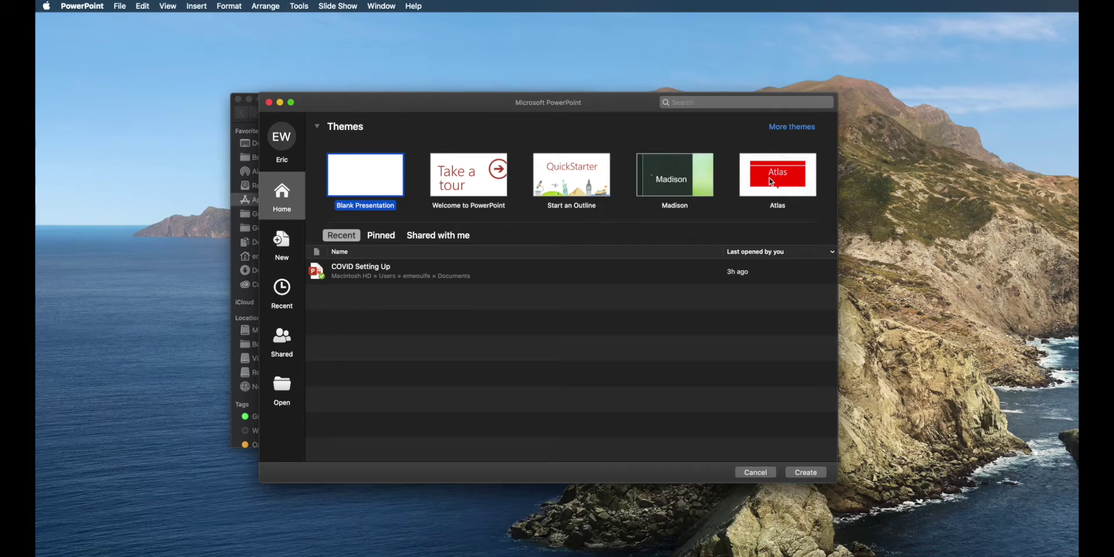
Create a new presentation with the Madison theme and move its window up so the whole slide is in view
left_click(673, 181)
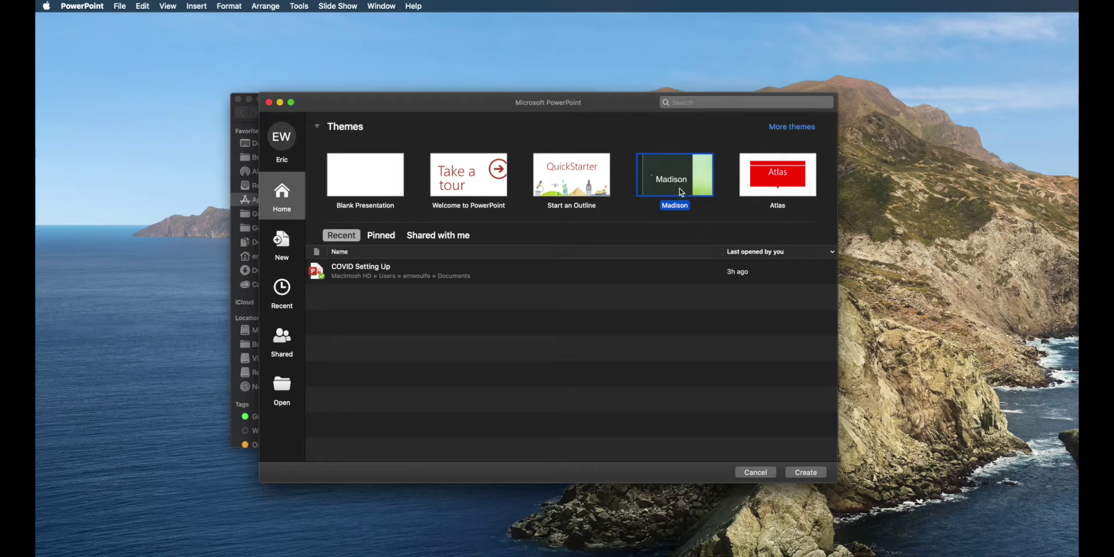
left_click(806, 472)
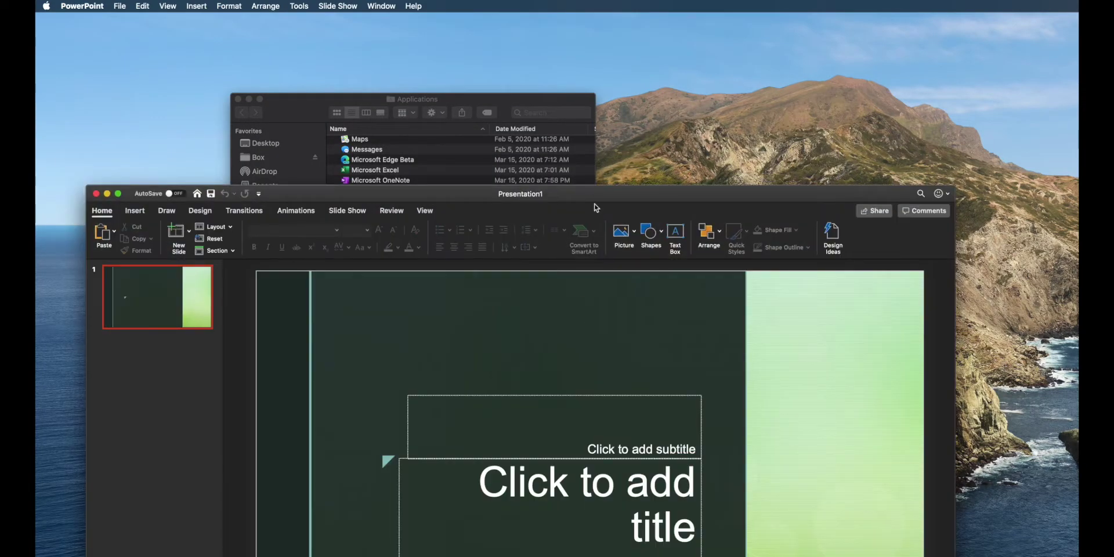
left_click_drag(595, 207, 585, 35)
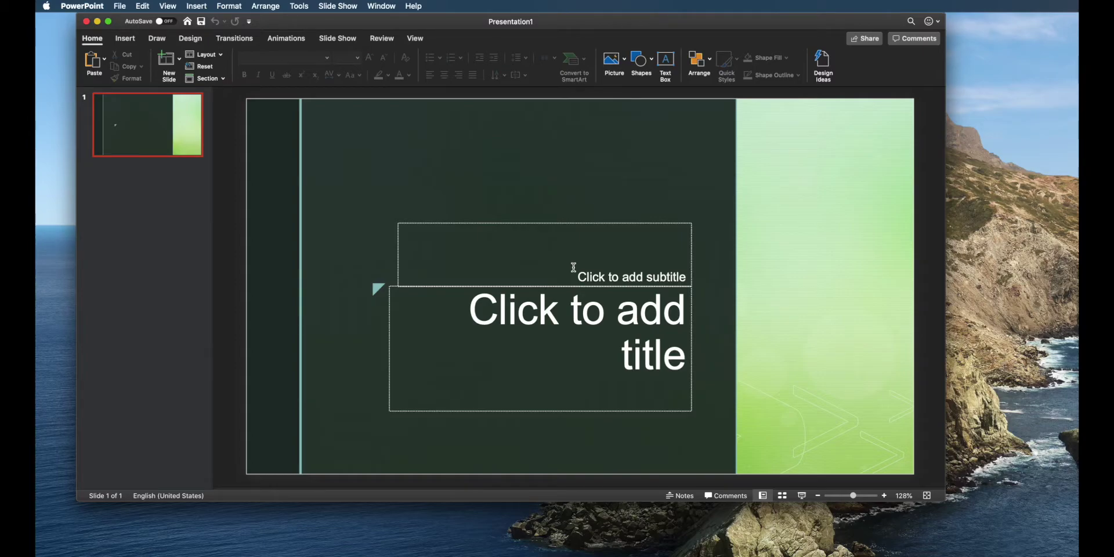
Enter "CIS276 : Ch 5" as the title of the first slide
left_click(573, 319)
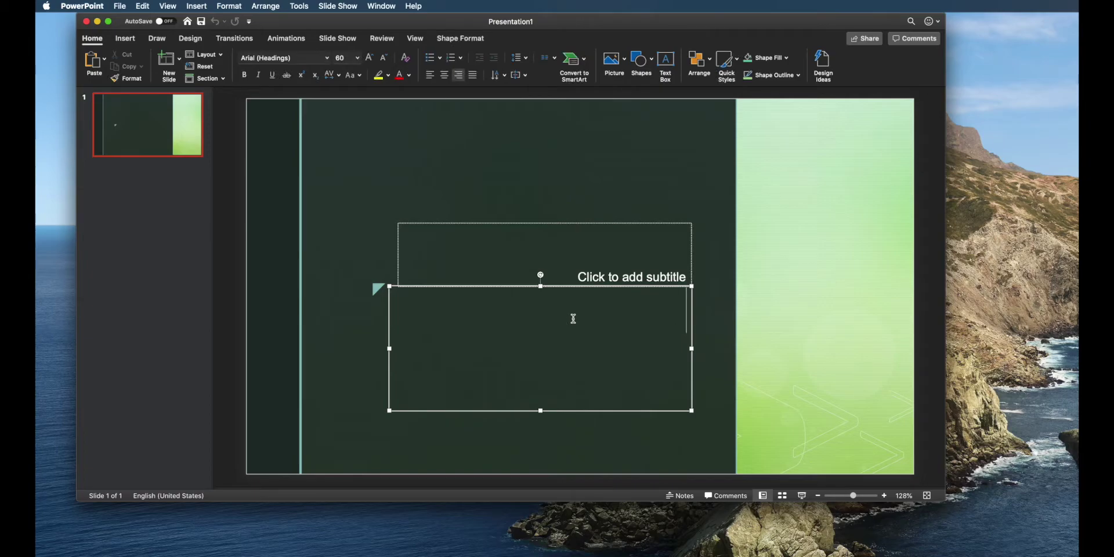
type("CIS127")
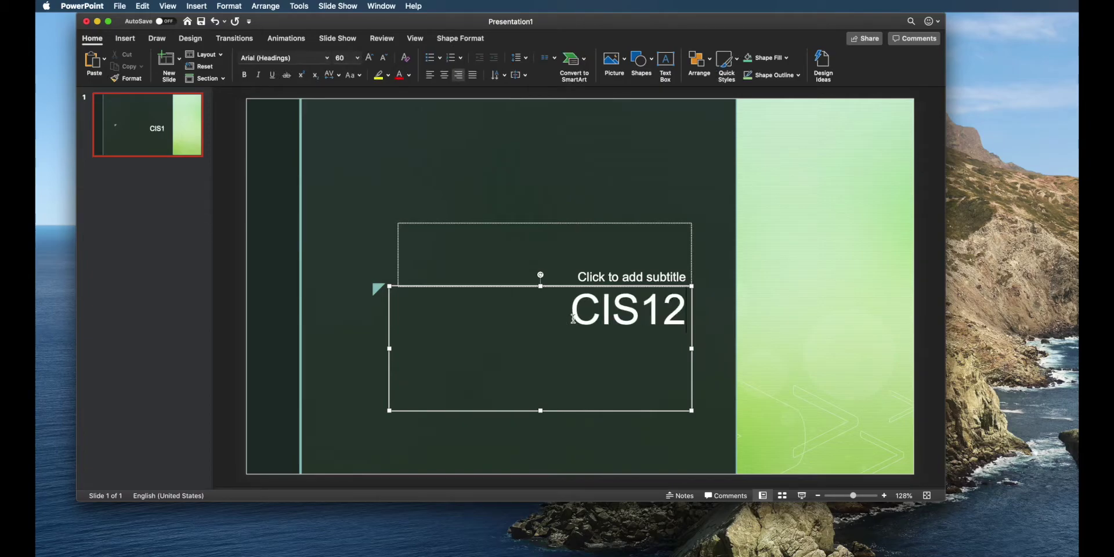
key("BackSpace")
key("BackSpace")
key("BackSpace")
type("276 : Cjh")
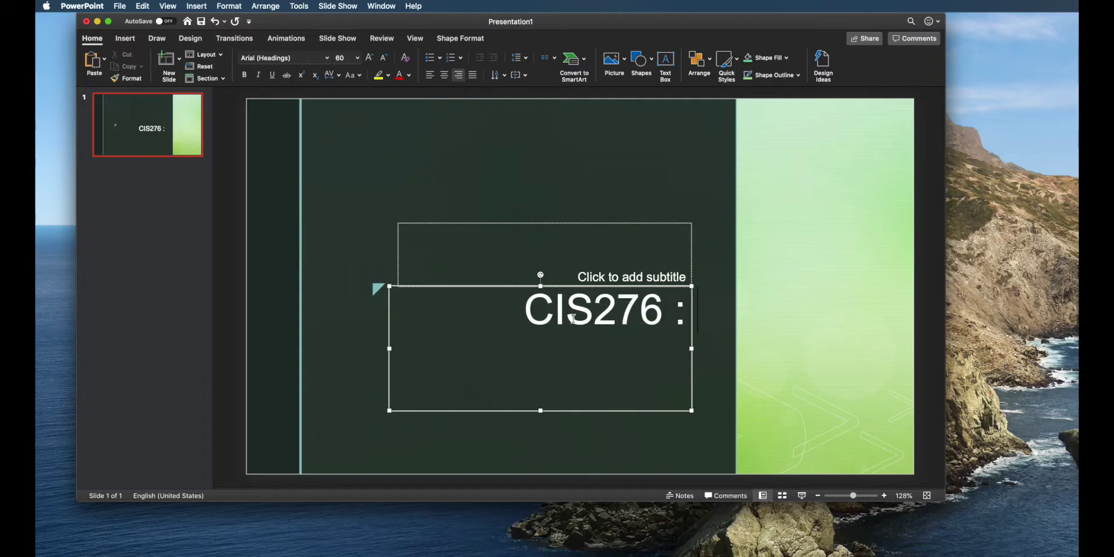
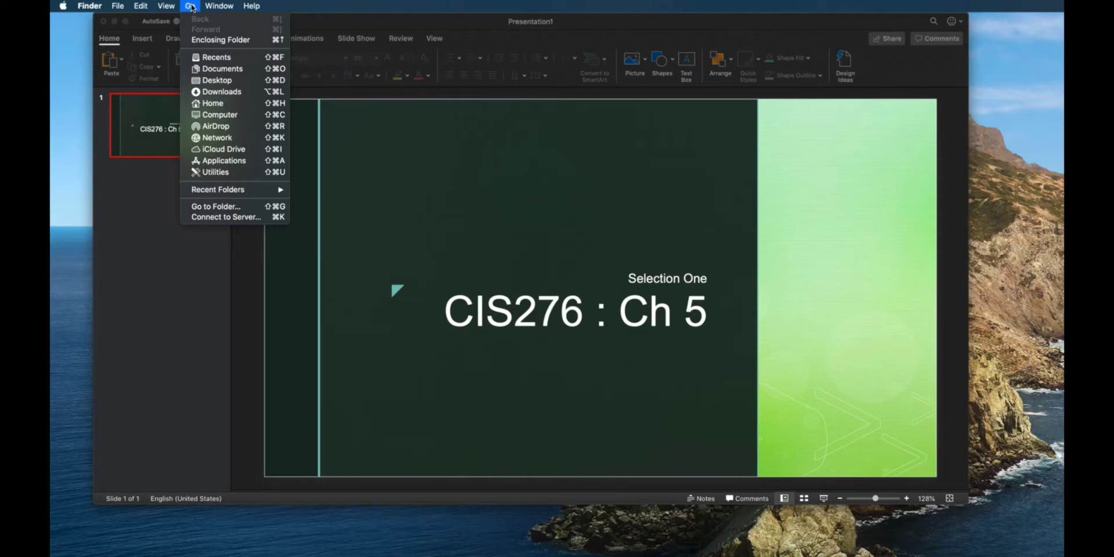
Launch QuickTime Player from the Applications folder and dismiss its file-opening dialog
left_click(226, 162)
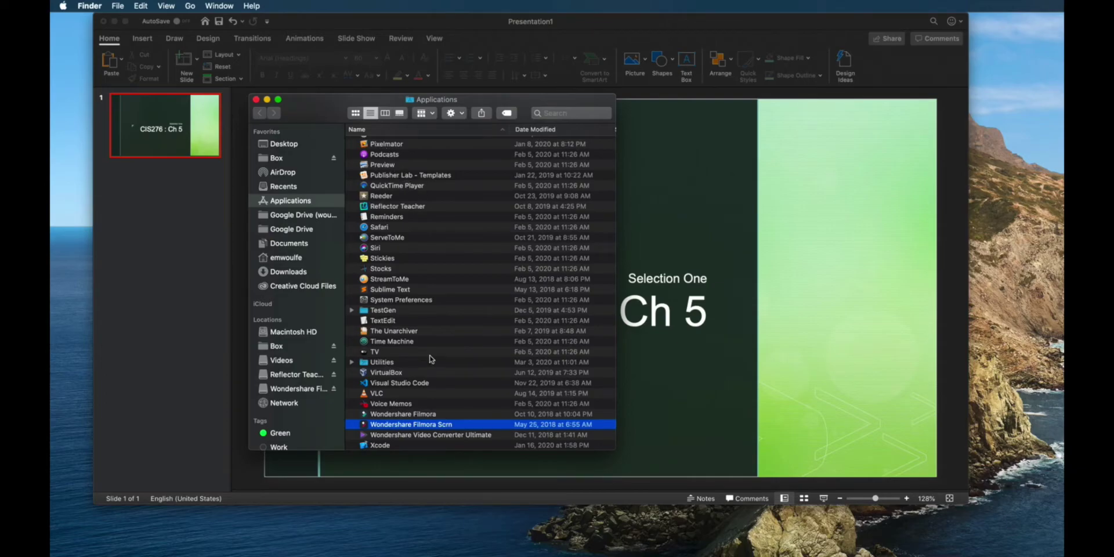
scroll(419, 436, "up", 5)
scroll(413, 430, "down", 5)
key("q")
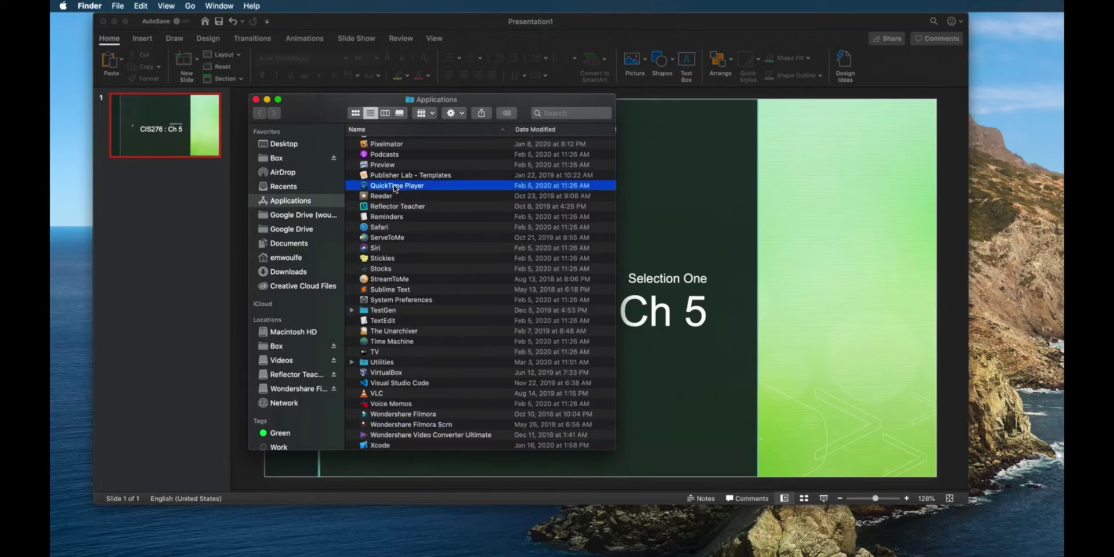
double_click(362, 185)
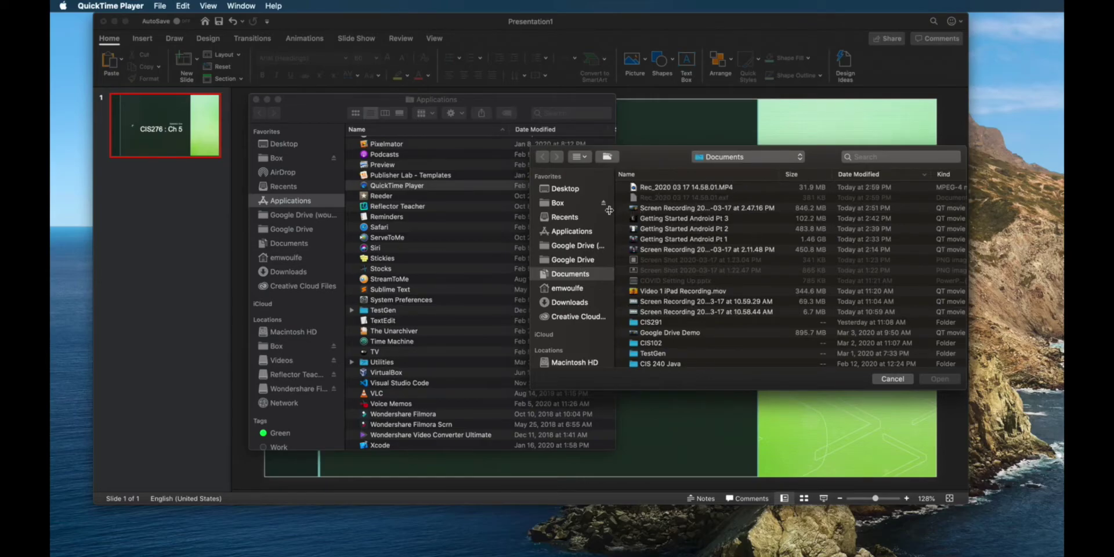
left_click(892, 377)
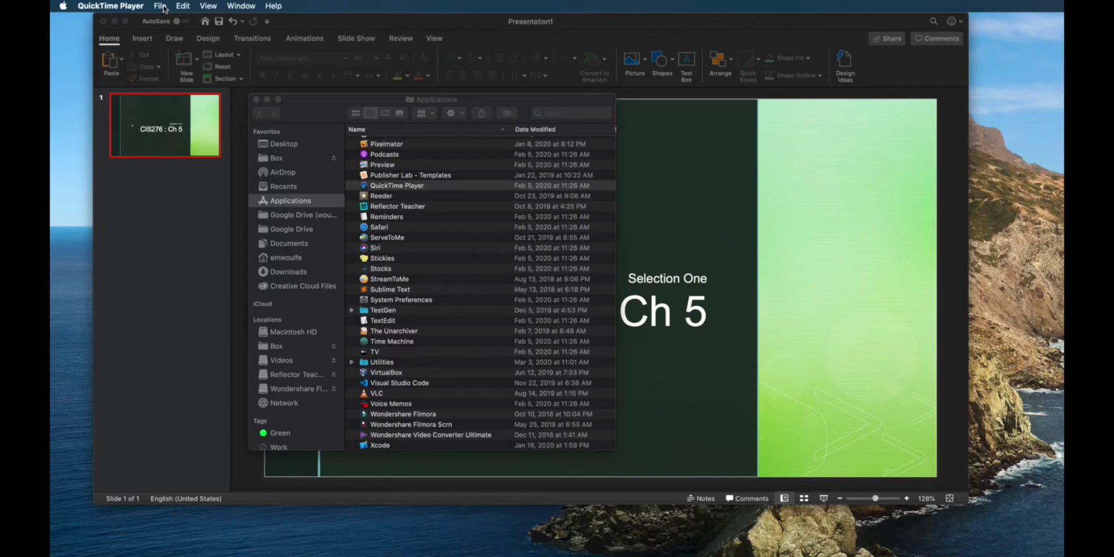
Begin a new screen recording setup in QuickTime Player and move the recording controls onto the slide, clear of the Applications window
left_click(164, 8)
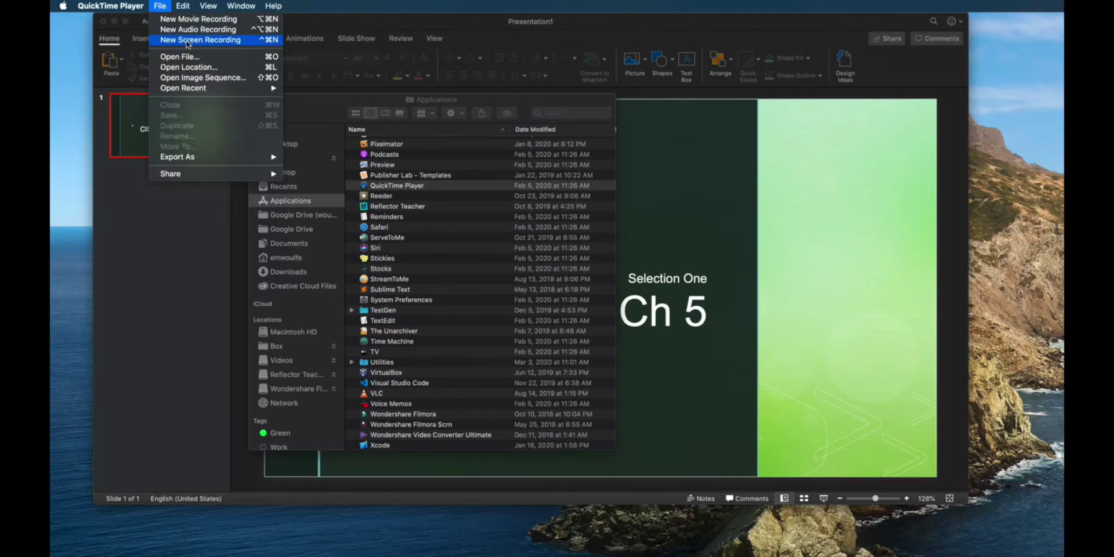
left_click(187, 41)
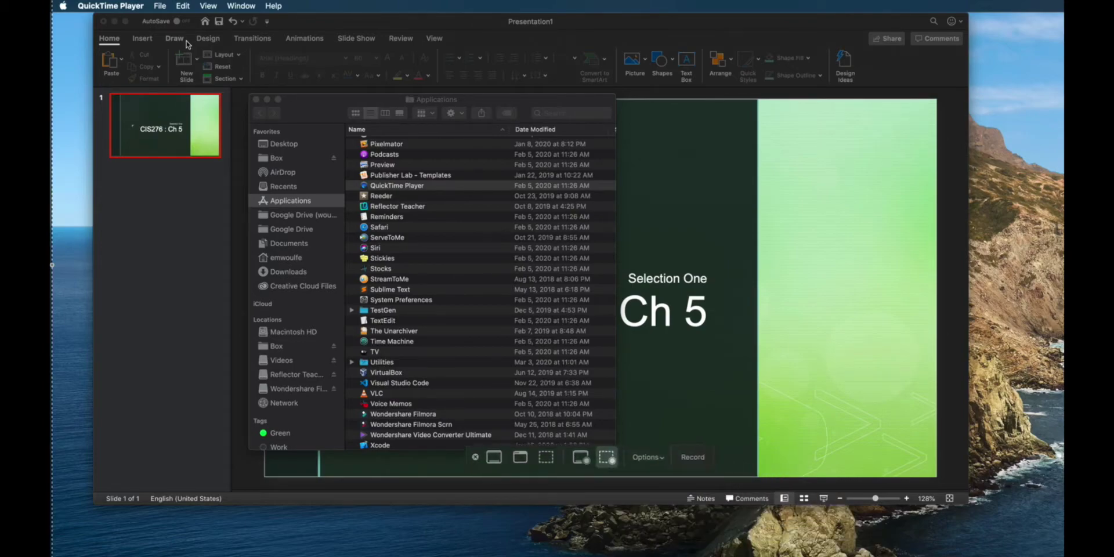
mouse_move(582, 454)
left_mouse_down()
mouse_move(567, 450)
mouse_move(718, 276)
mouse_move(755, 388)
mouse_move(753, 437)
mouse_move(743, 412)
left_mouse_up()
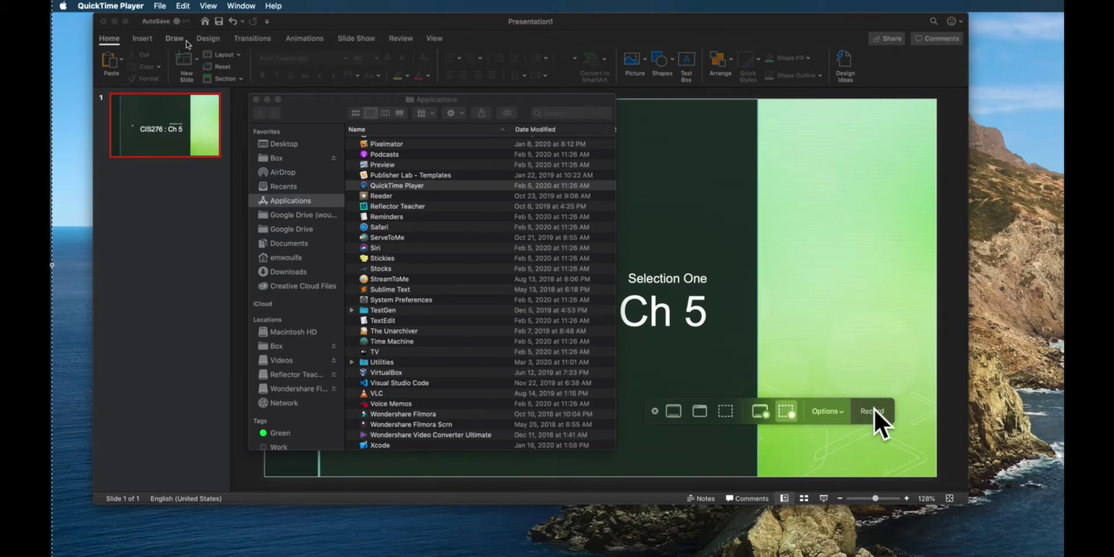
Set the screen recording to save to Documents and review the timer, microphone and other recording options
left_click(834, 413)
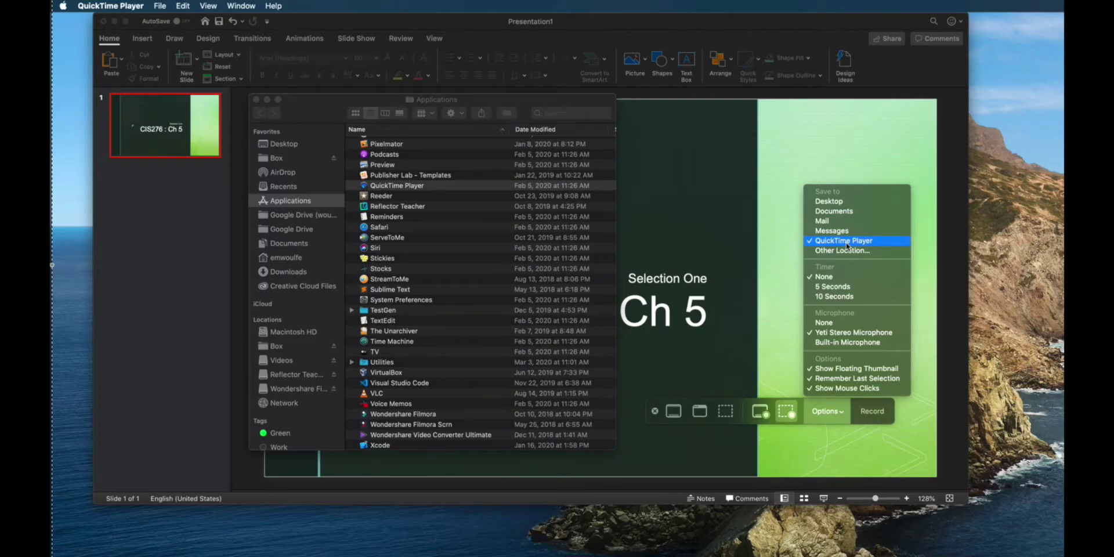
left_click(834, 212)
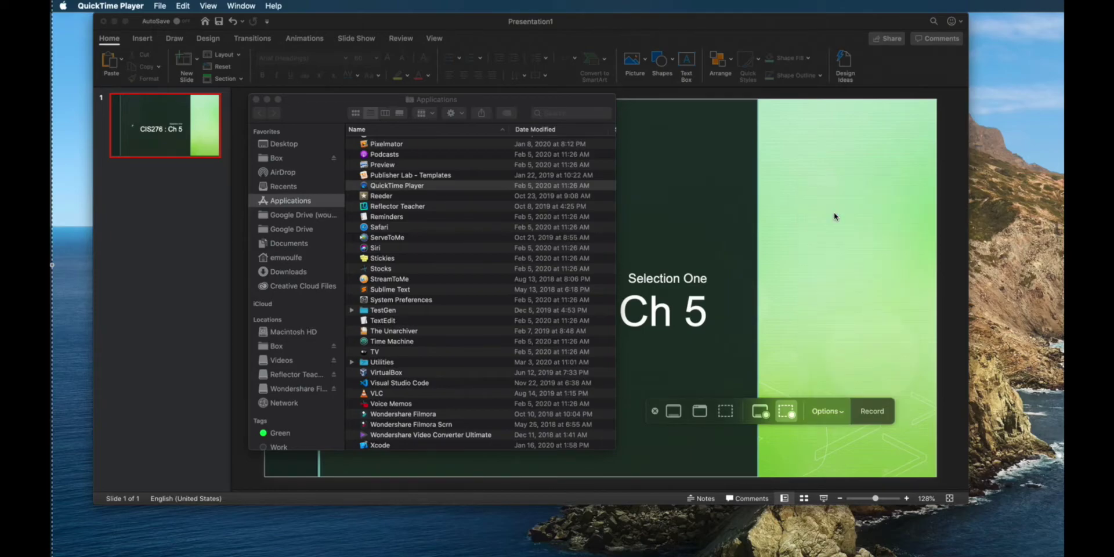
left_click(837, 409)
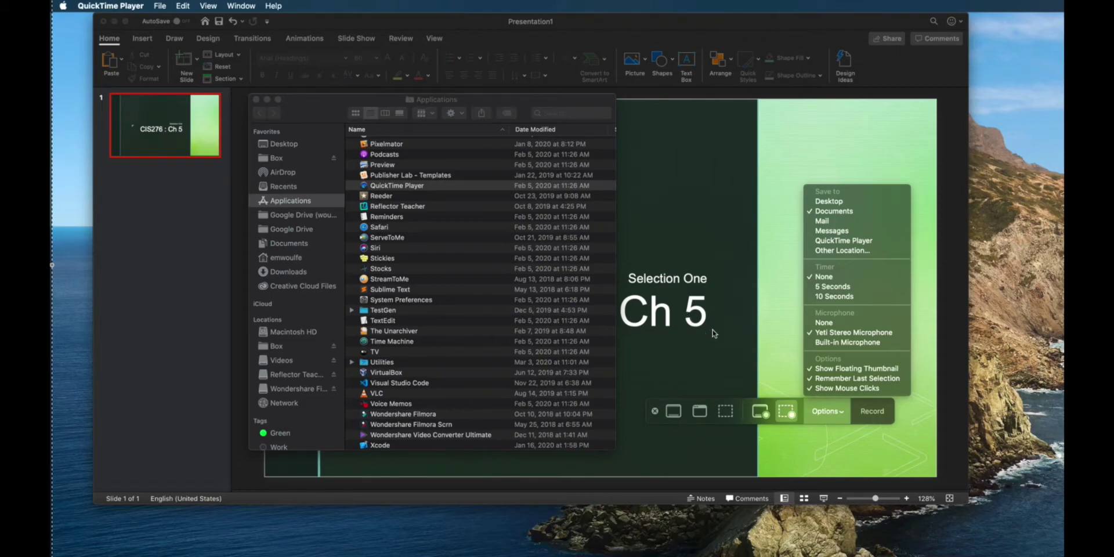
Close the Applications window and resize the recording selection to frame only the slide
left_click(256, 100)
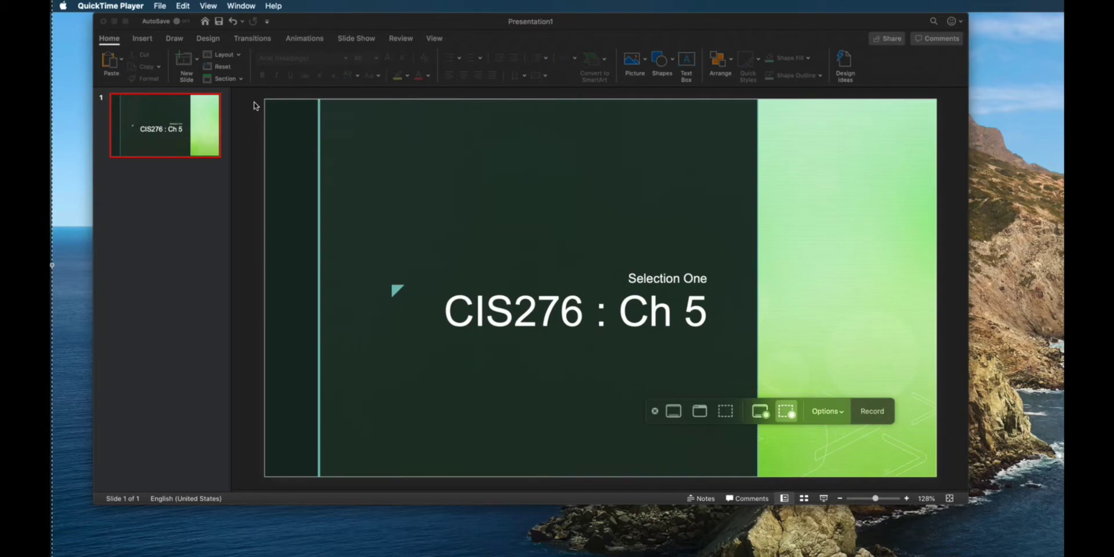
mouse_move(256, 106)
left_mouse_down()
mouse_move(323, 106)
mouse_move(296, 117)
mouse_move(384, 106)
mouse_move(354, 109)
left_mouse_up()
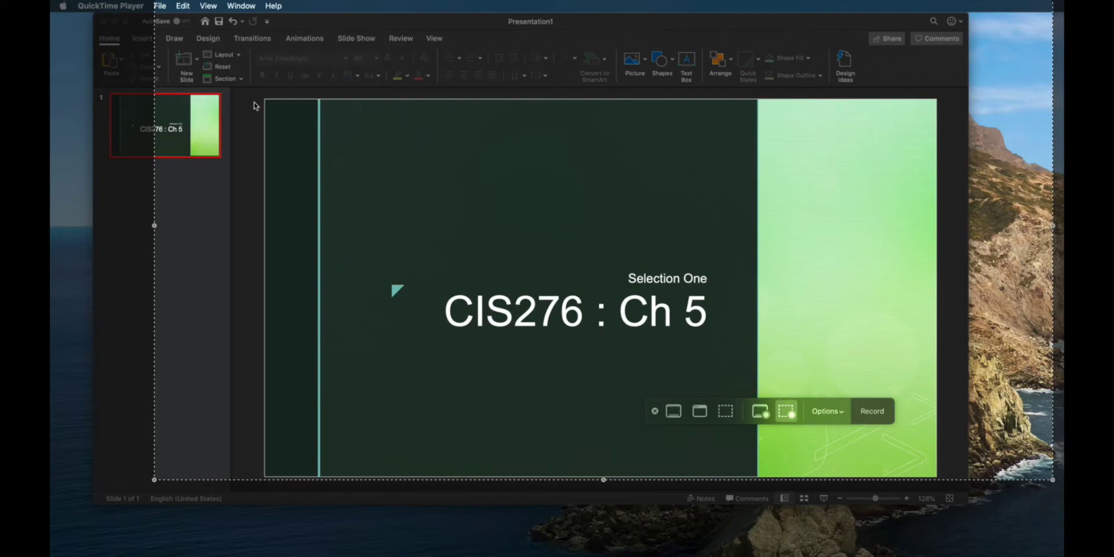
left_click_drag(1053, 480, 936, 476)
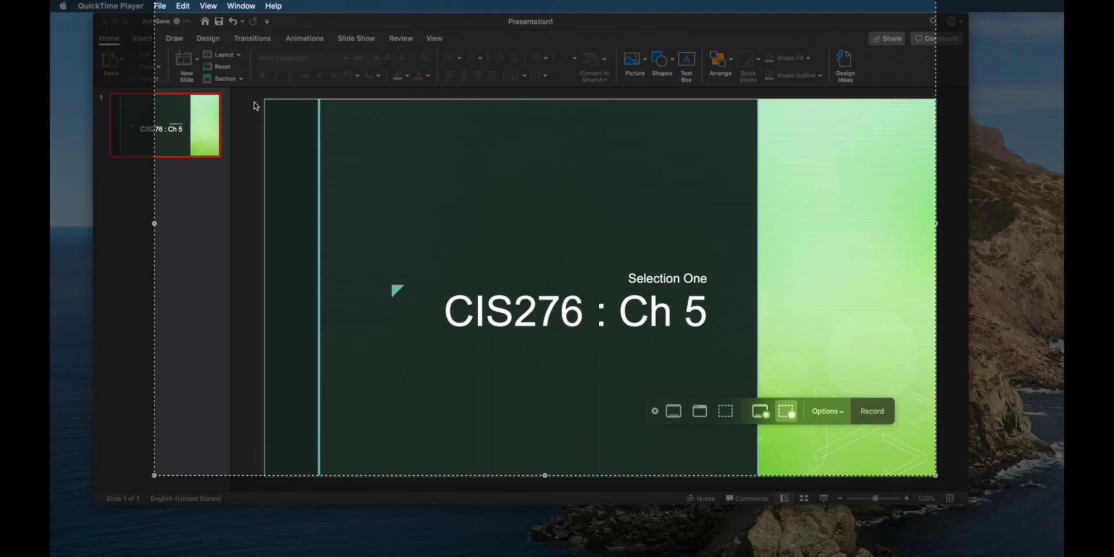
left_click_drag(154, 224, 266, 224)
left_click_drag(600, 223, 600, 275)
left_click_drag(266, 22, 253, 102)
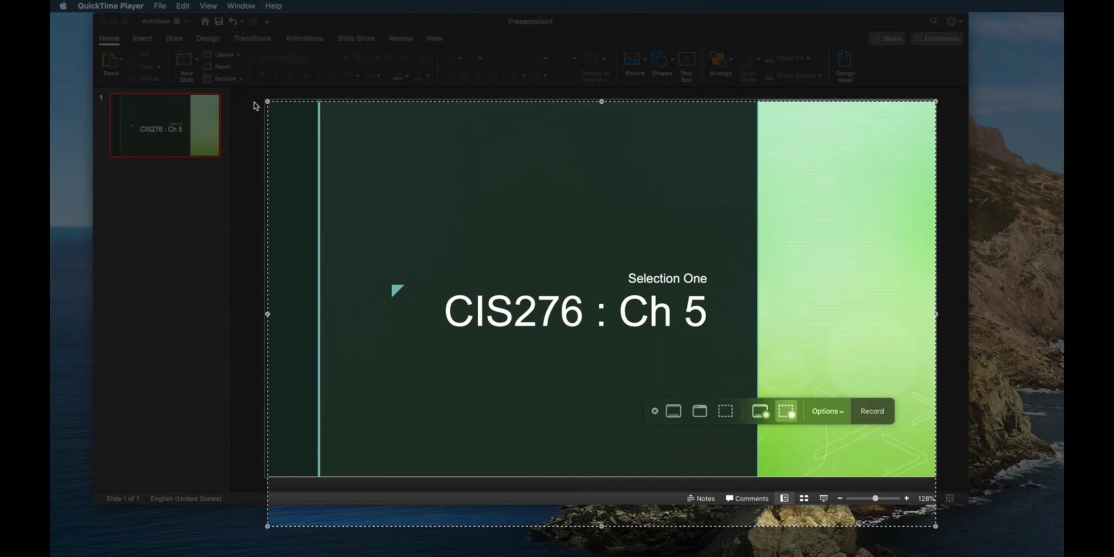
left_click_drag(267, 526, 270, 464)
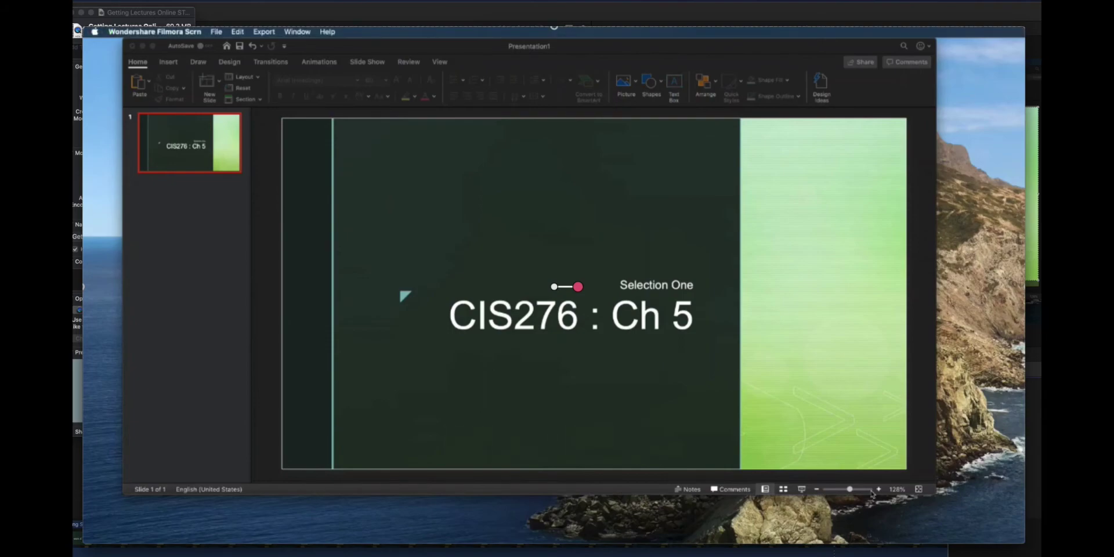
Switch to Finder's Documents window and close the info window of the Getting Lectures Online STAT movie
mouse_move(381, 102)
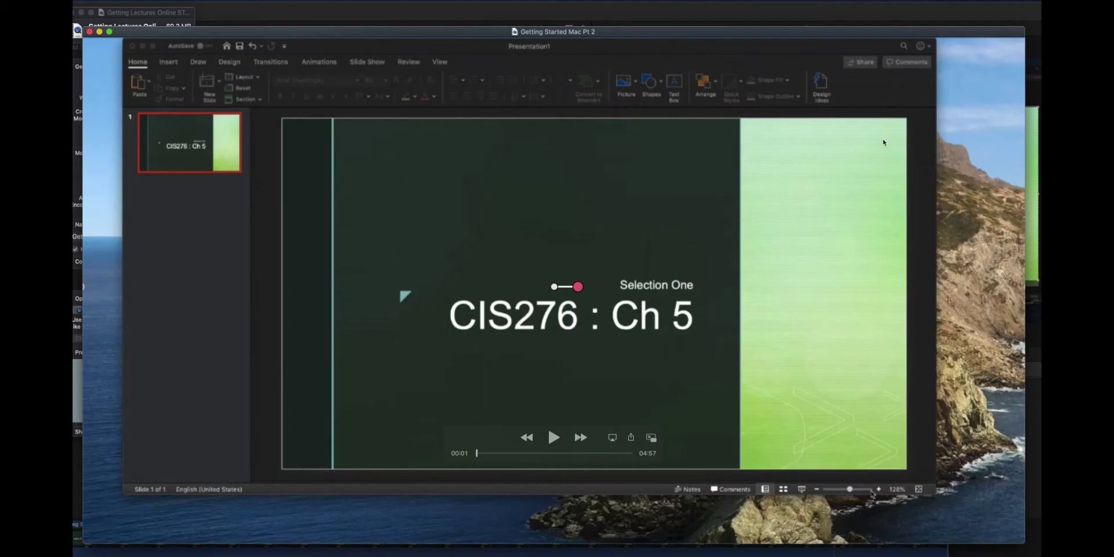
key("super+Tab")
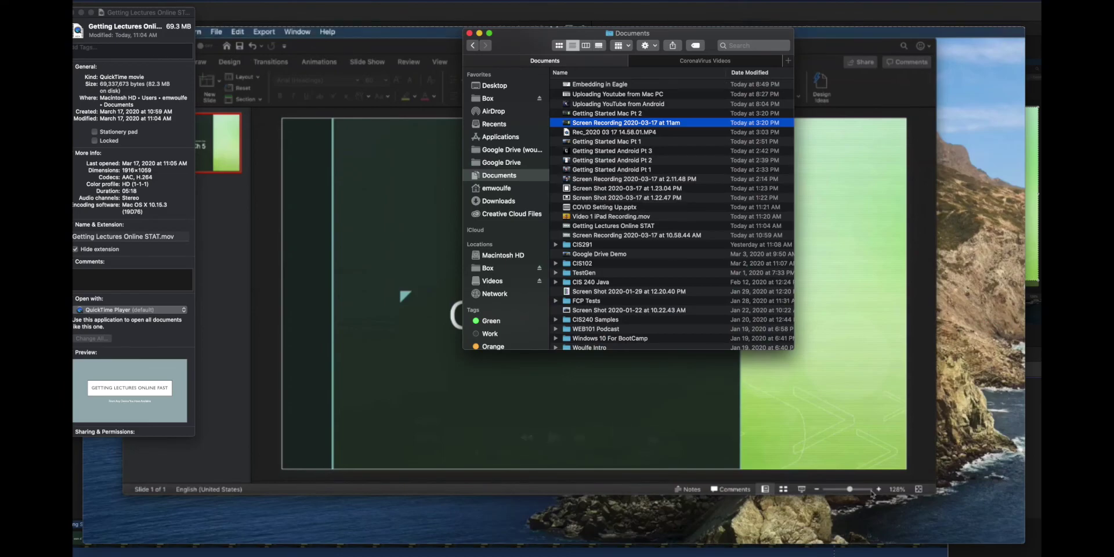
left_click(80, 12)
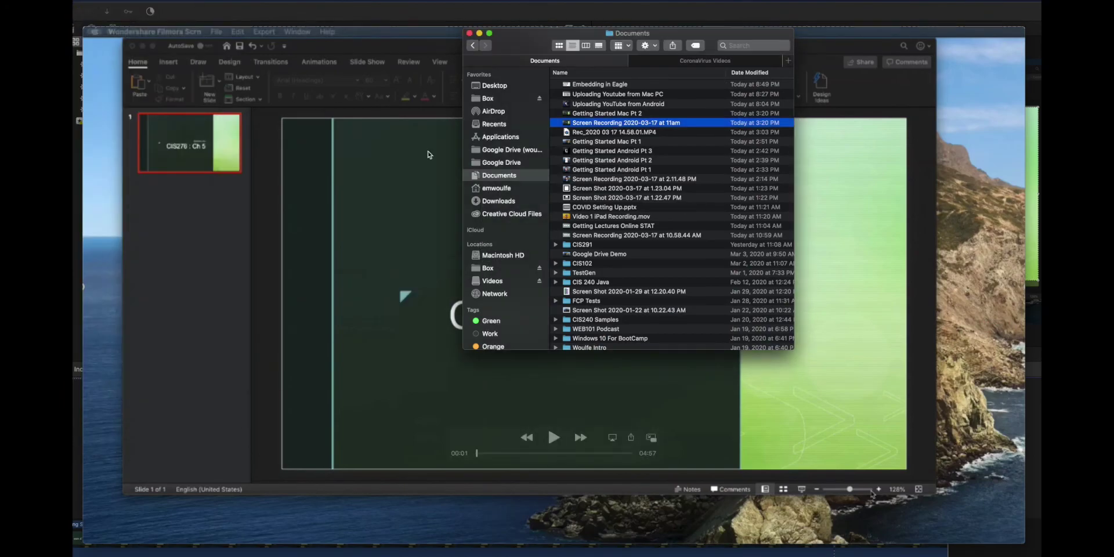
Rename the file "Screen Recording 2020-03-17 at 11am" as "Getting Started with Mac pt3"
left_click(600, 124)
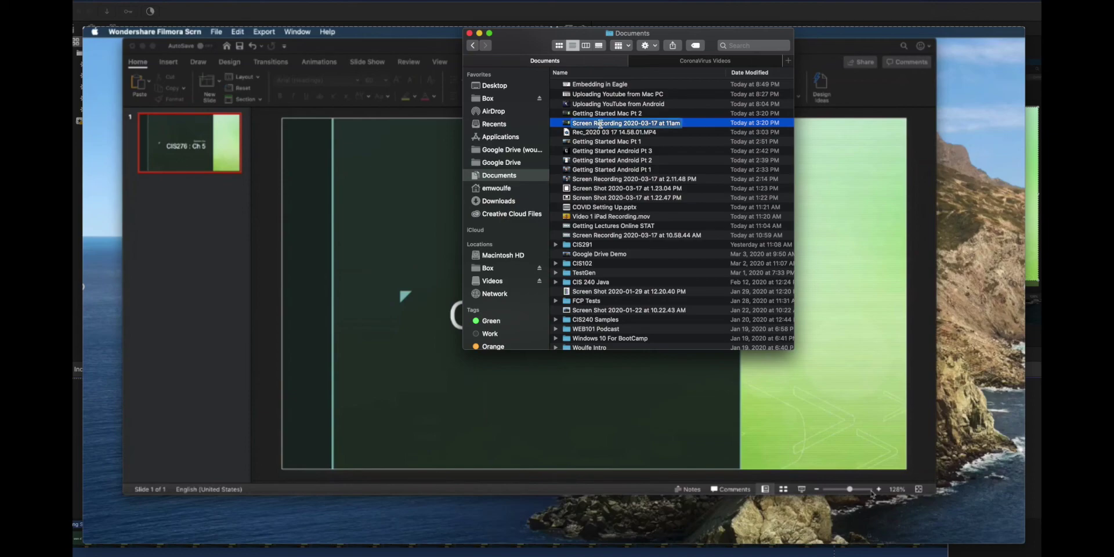
type("Getting St")
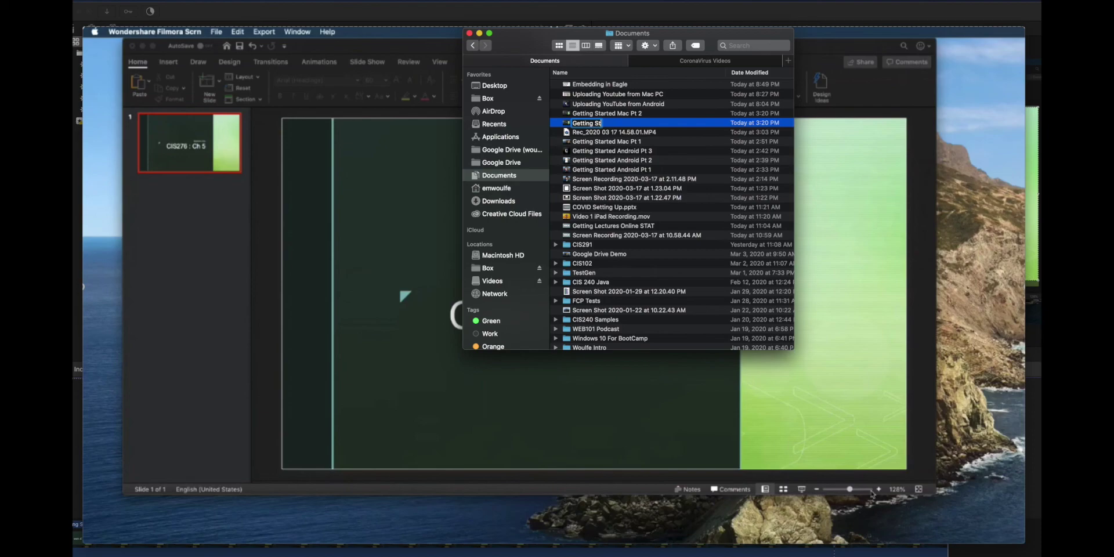
type("arted with Mac pt3")
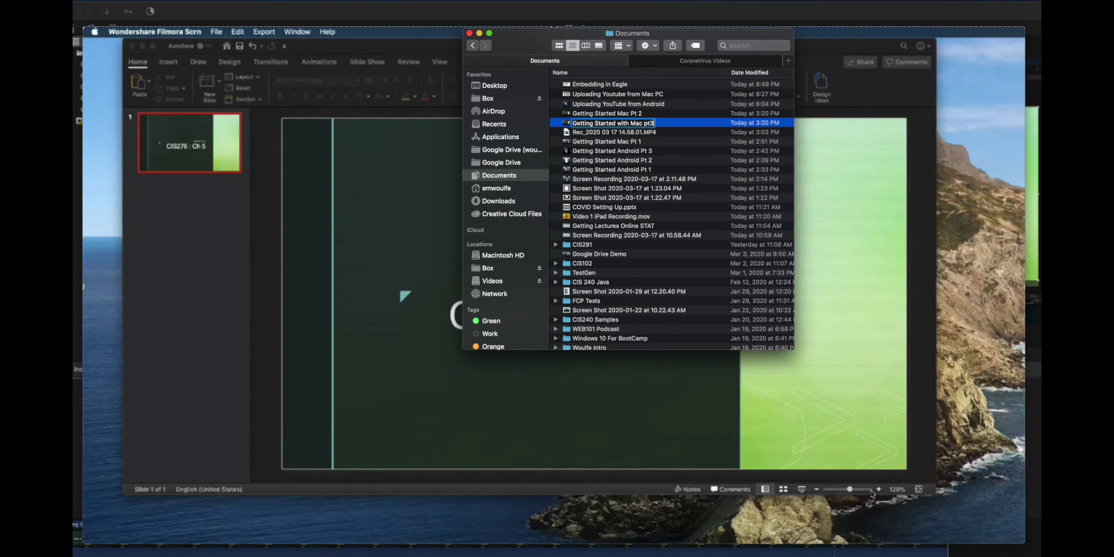